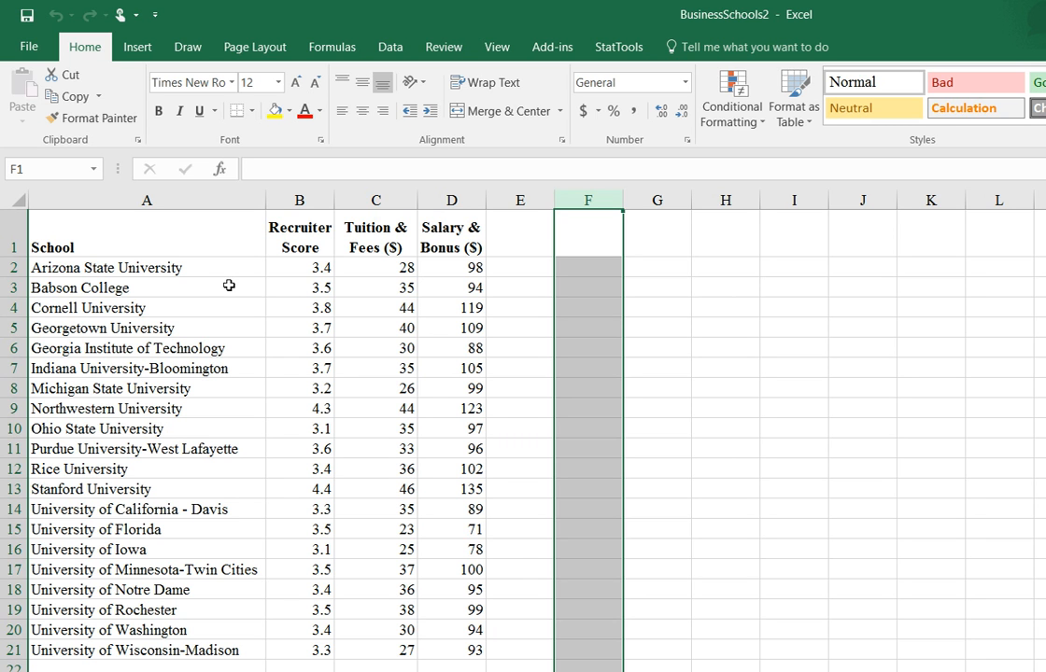
Step: Add the range A1:D21, including the header row, as a new StatTools data set
{"action": "left_click_drag", "start_coordinate": [139, 238], "coordinate": [482, 651]}
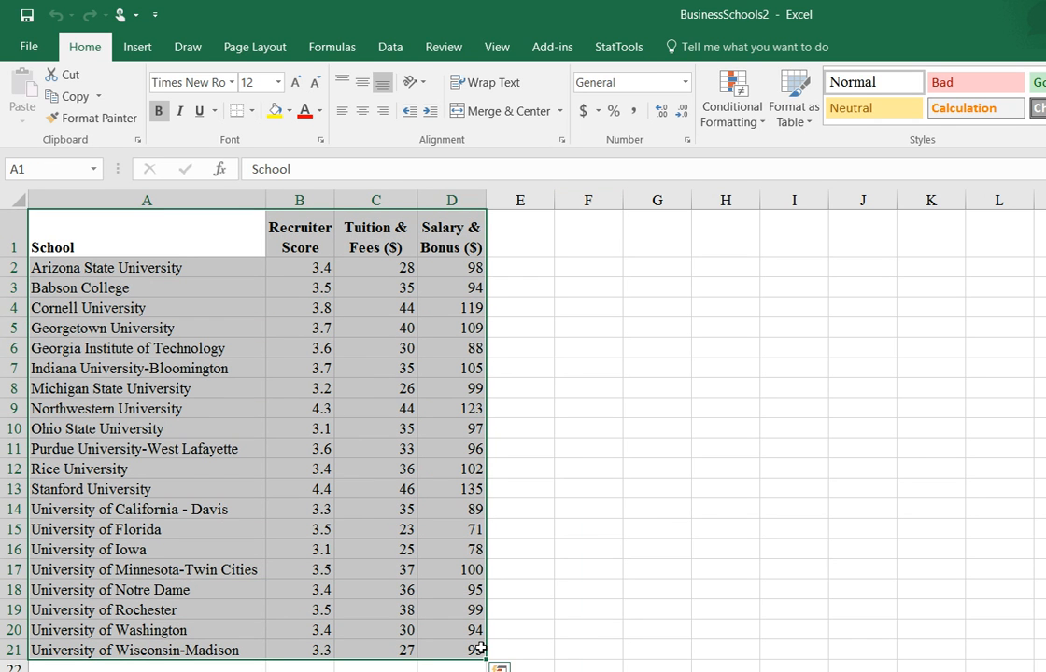
{"action": "left_click", "coordinate": [620, 47]}
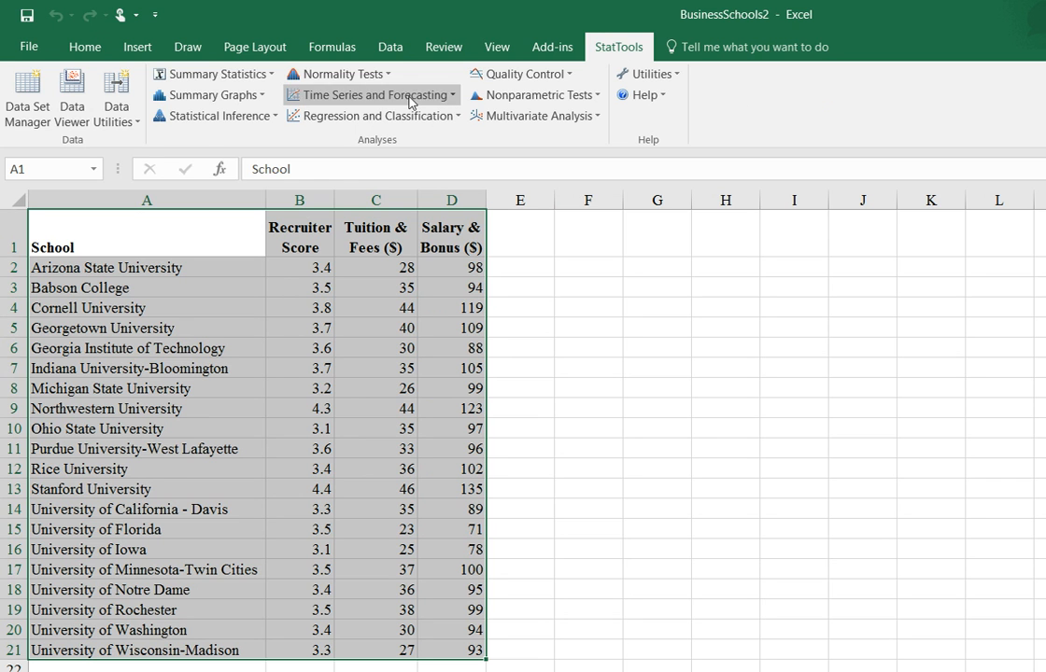
{"action": "left_click", "coordinate": [28, 105]}
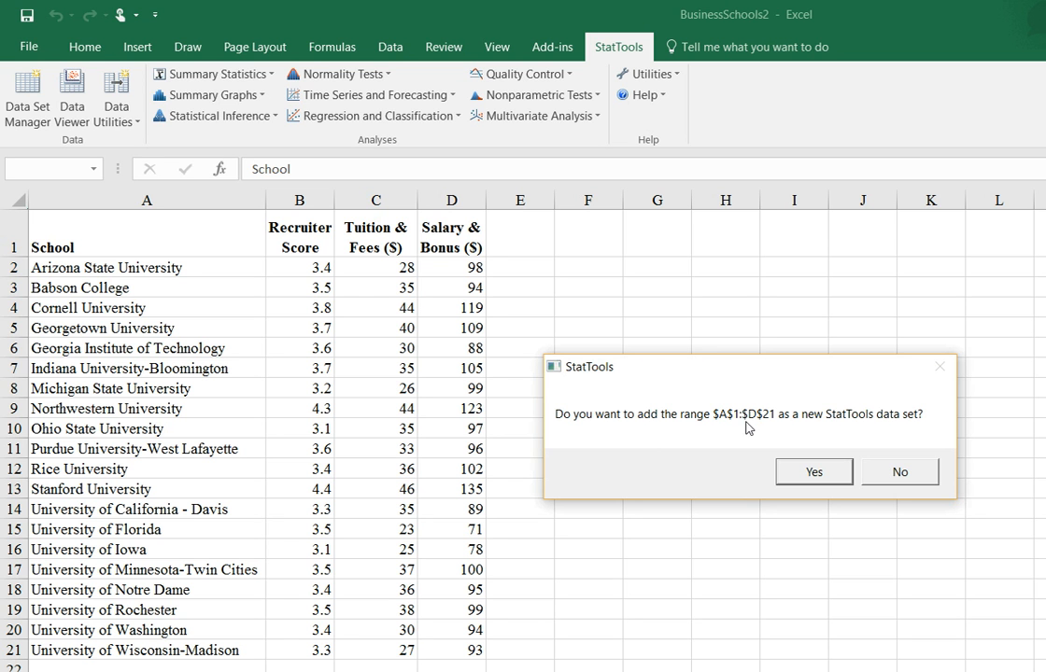
{"action": "left_click", "coordinate": [830, 473]}
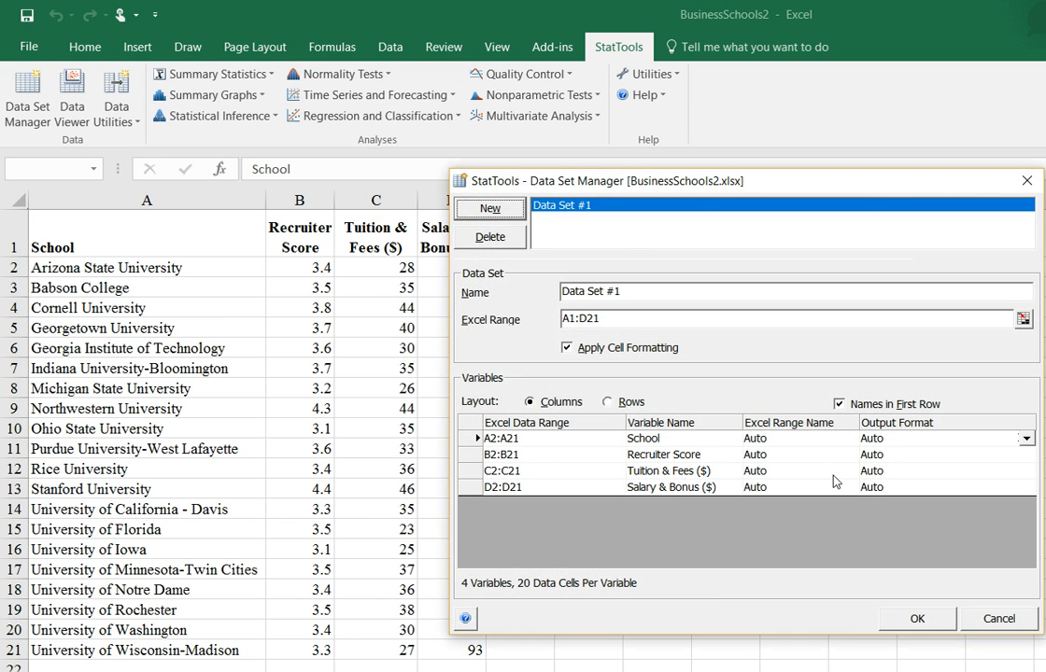
Step: Name the data set "Business Schools Data Set" and accept its definition
{"action": "double_click", "coordinate": [644, 294]}
{"action": "key", "text": "BackSpace"}
{"action": "key", "text": "BackSpace"}
{"action": "key", "text": "BackSpace"}
{"action": "key", "text": "BackSpace"}
{"action": "key", "text": "BackSpace"}
{"action": "key", "text": "BackSpace"}
{"action": "key", "text": "BackSpace"}
{"action": "key", "text": "BackSpace"}
{"action": "key", "text": "BackSpace"}
{"action": "key", "text": "BackSpace"}
{"action": "type", "text": "Business Schools Data Set"}
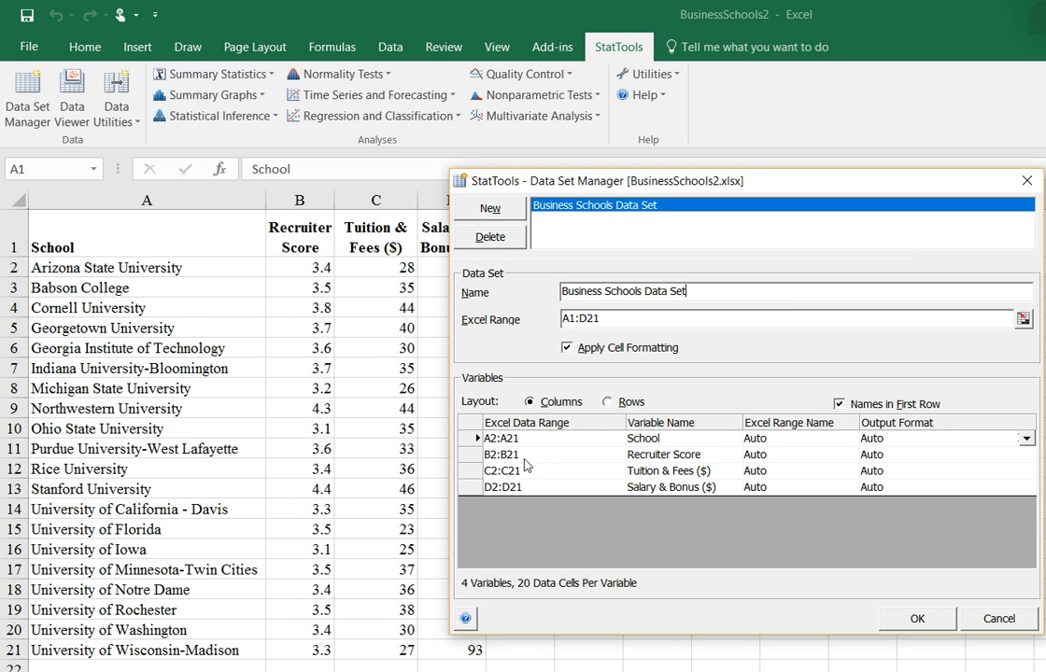
{"action": "left_click", "coordinate": [945, 626]}
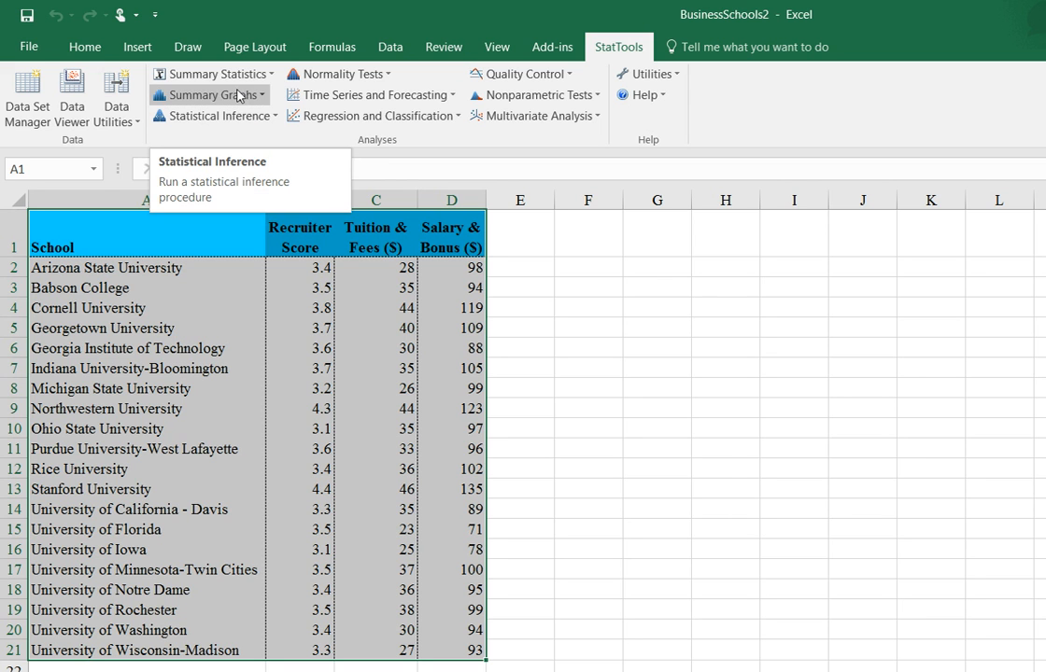
Step: Run a StatTools multiple regression with Salary & Bonus ($) as the dependent and Recruiter Score as the independent variable
{"action": "left_click", "coordinate": [367, 114]}
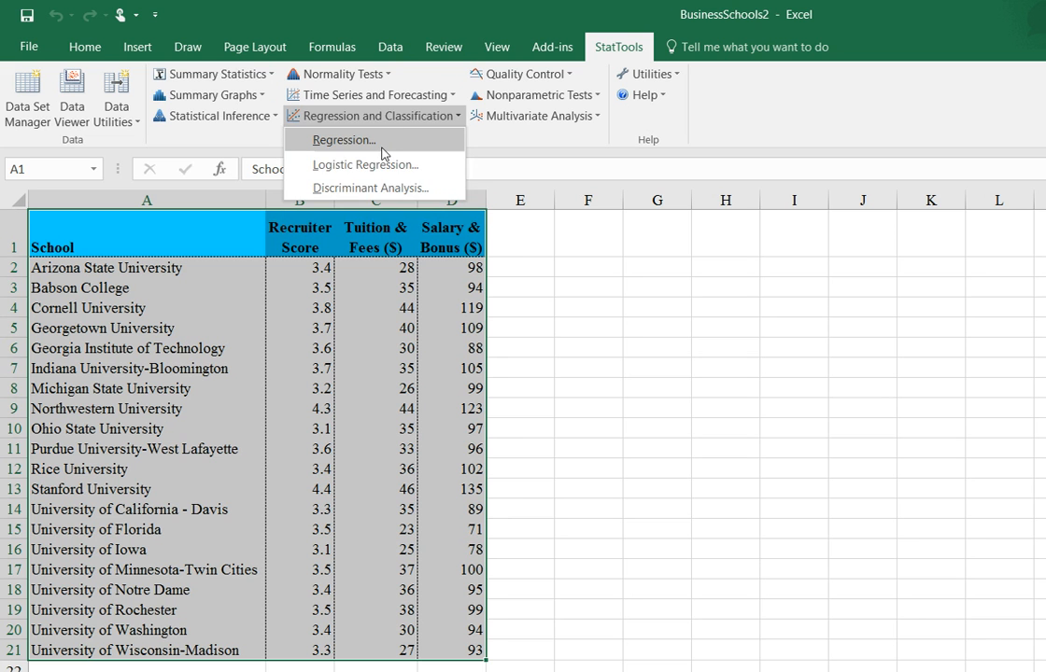
{"action": "left_click", "coordinate": [392, 139]}
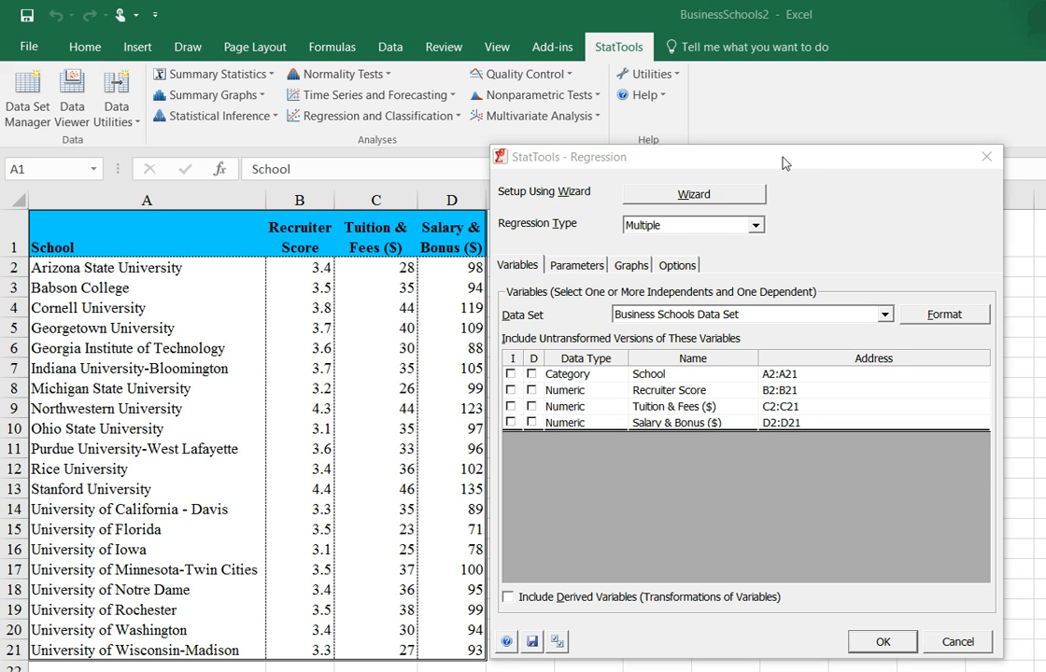
{"action": "left_click_drag", "start_coordinate": [781, 164], "coordinate": [804, 167]}
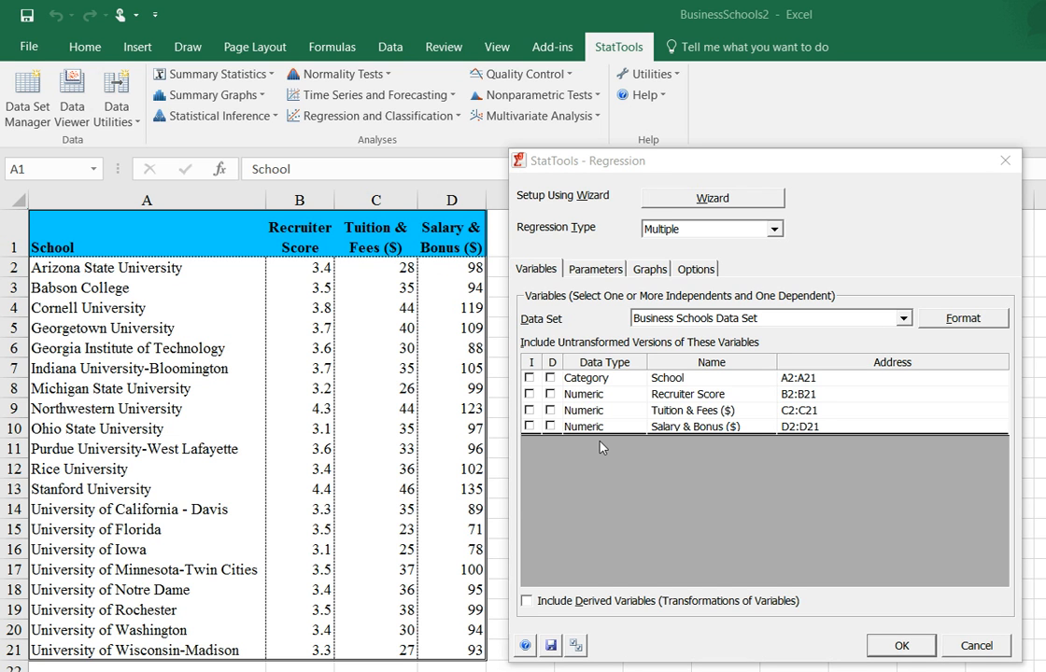
{"action": "left_click", "coordinate": [550, 427]}
{"action": "left_click", "coordinate": [530, 395]}
{"action": "left_click", "coordinate": [902, 646]}
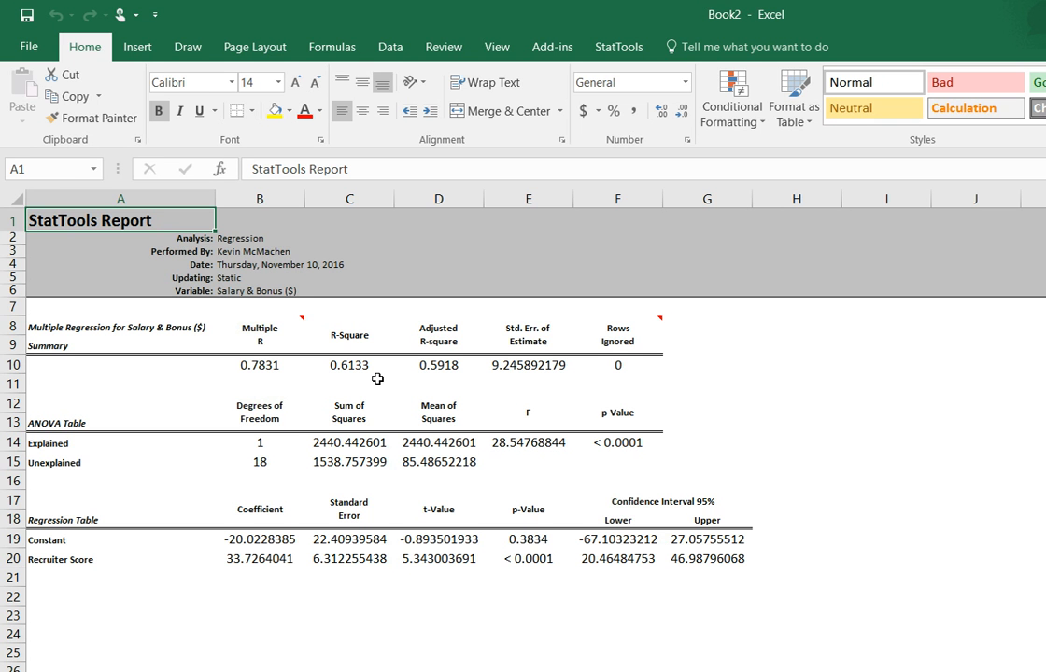
Step: From the BusinessSchools2 workbook, run a multiple regression of Salary & Bonus ($) on Tuition & Fees ($) alone, excluding Recruiter Score
{"action": "key", "text": "alt+Tab"}
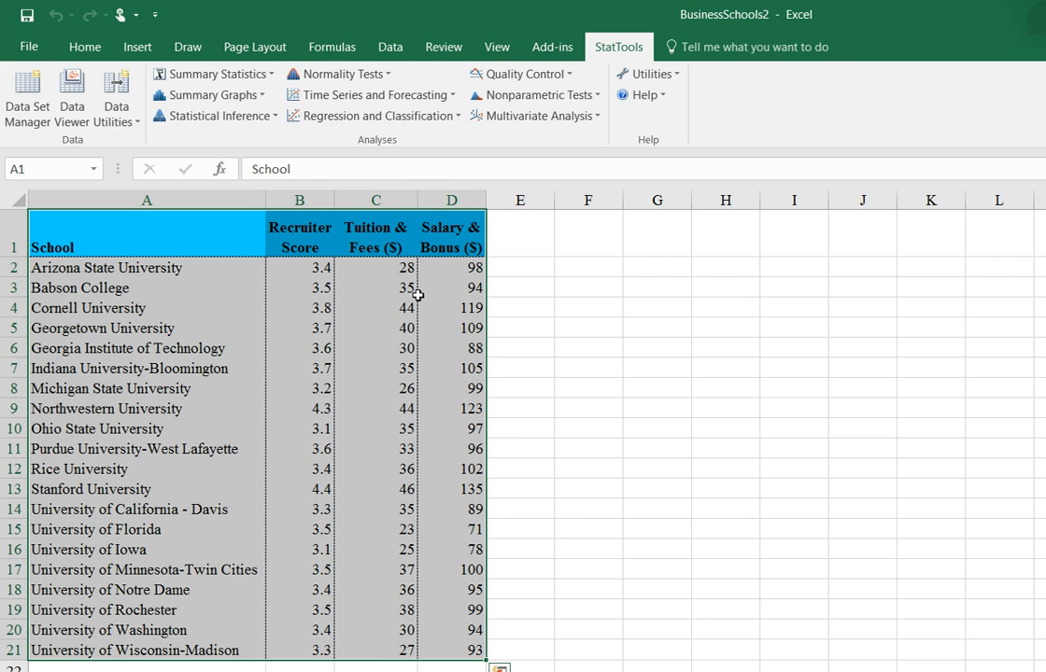
{"action": "left_click", "coordinate": [367, 114]}
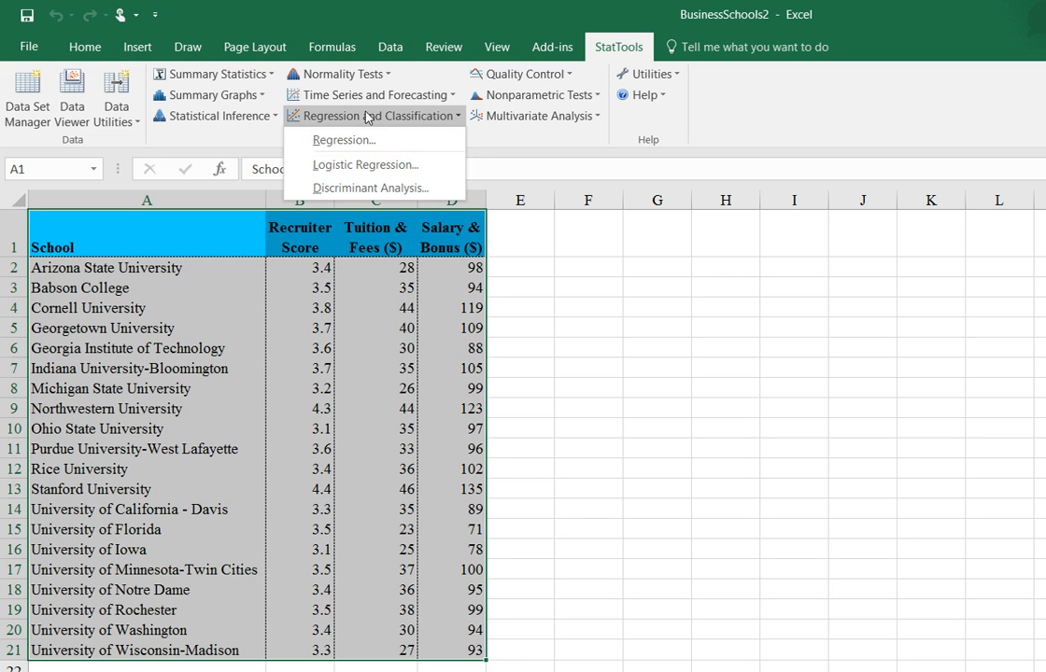
{"action": "left_click", "coordinate": [332, 141]}
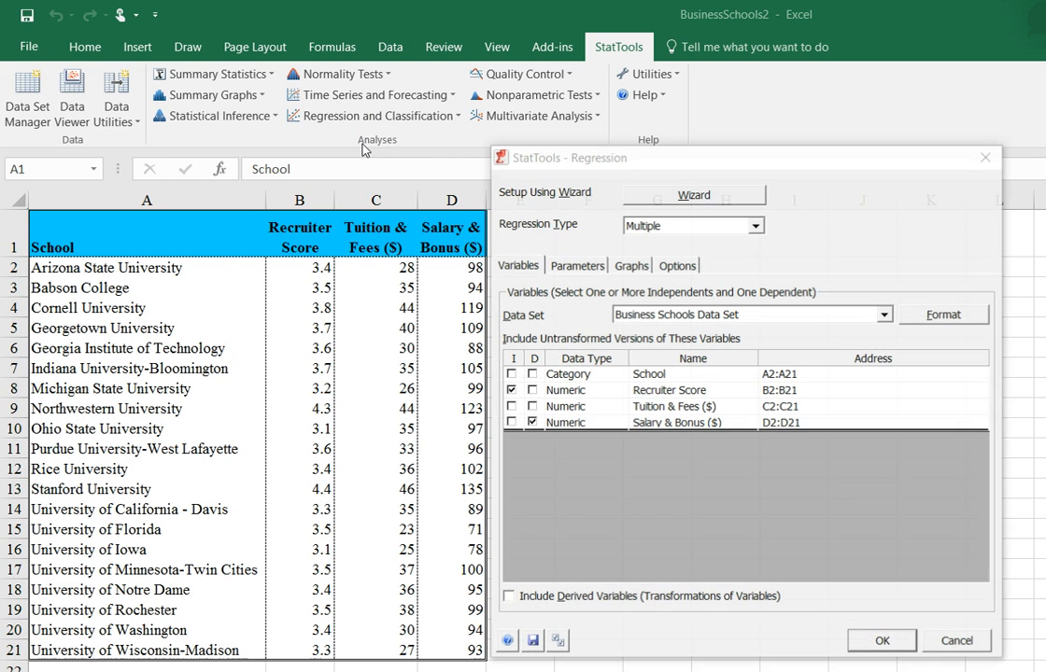
{"action": "left_click", "coordinate": [510, 390]}
{"action": "left_click", "coordinate": [510, 406]}
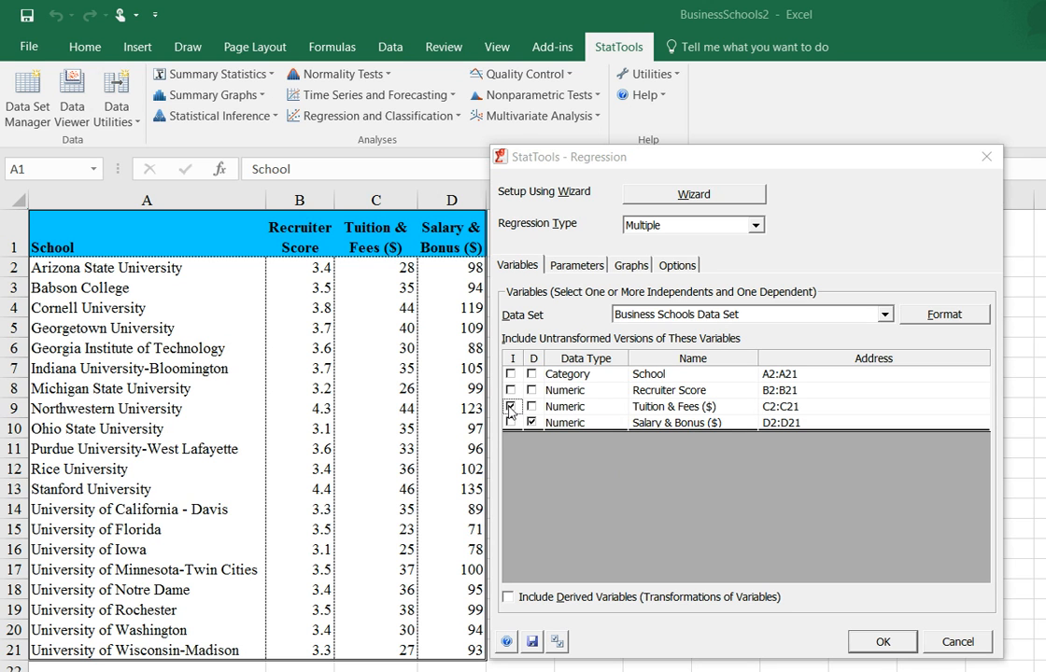
{"action": "left_click", "coordinate": [883, 641]}
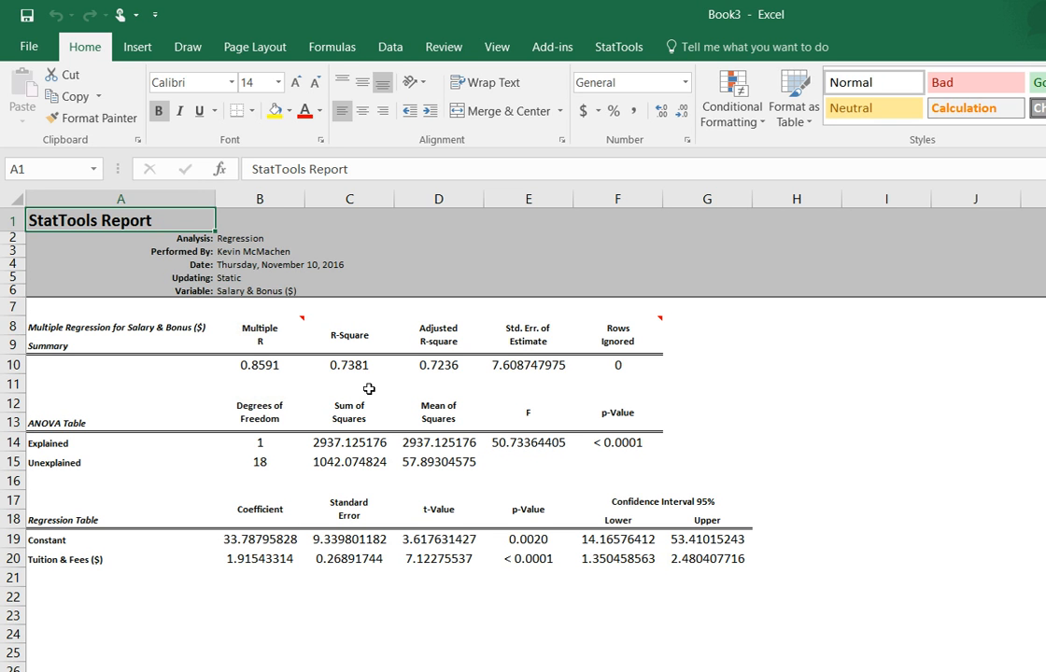
Step: Return to the BusinessSchools2 workbook and run a multiple regression of Salary & Bonus ($) on both Recruiter Score and Tuition & Fees ($)
{"action": "key", "text": "alt+Tab"}
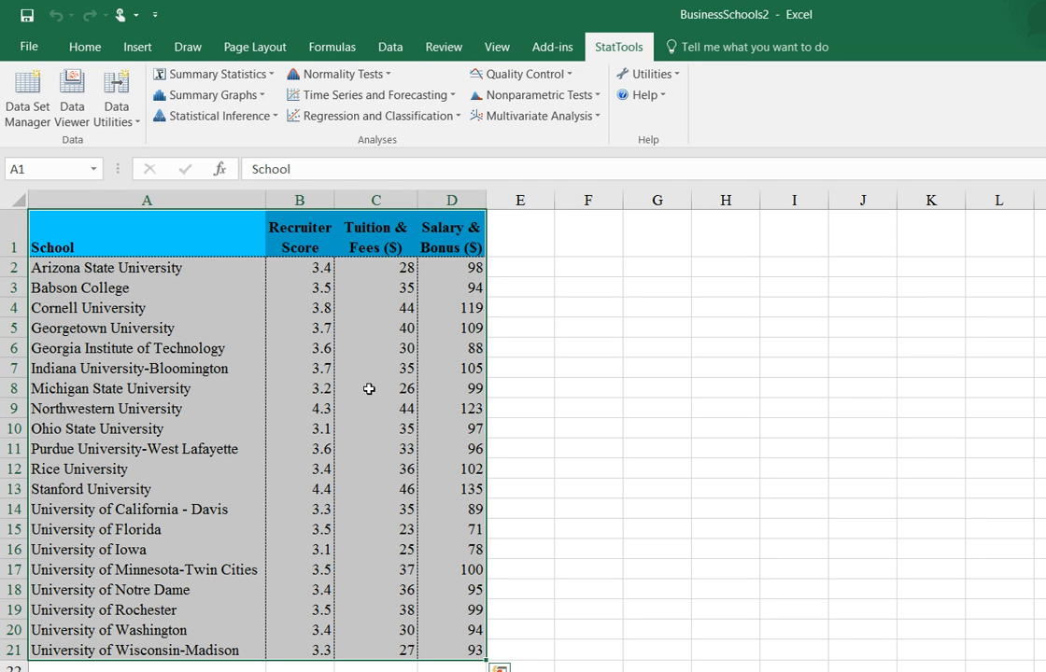
{"action": "left_click", "coordinate": [377, 117]}
{"action": "left_click", "coordinate": [372, 140]}
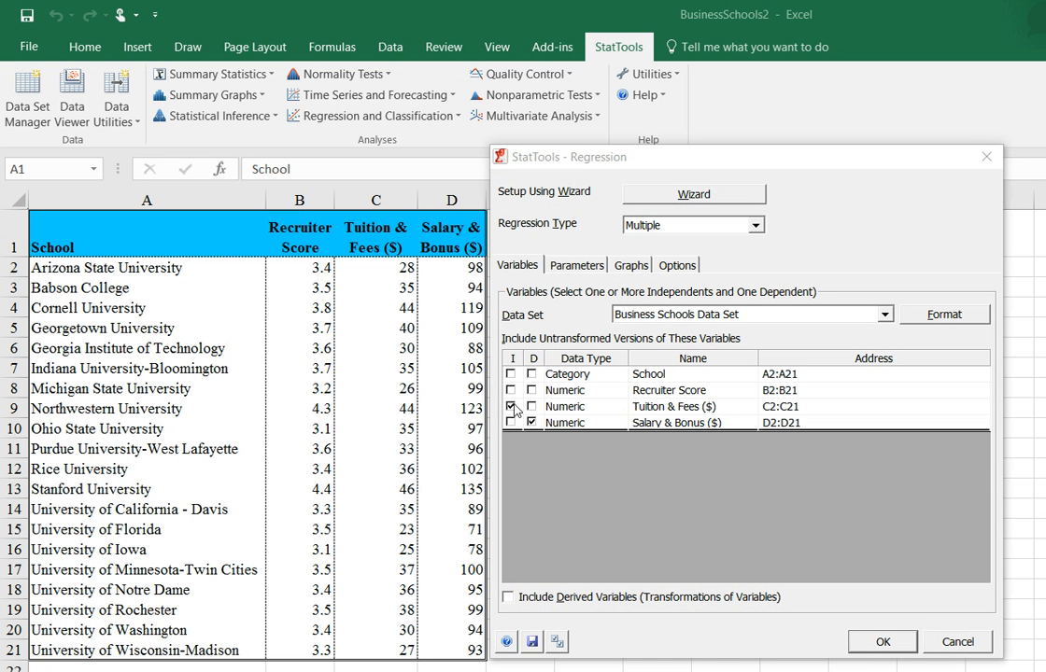
{"action": "left_click", "coordinate": [511, 390]}
{"action": "left_click", "coordinate": [861, 650]}
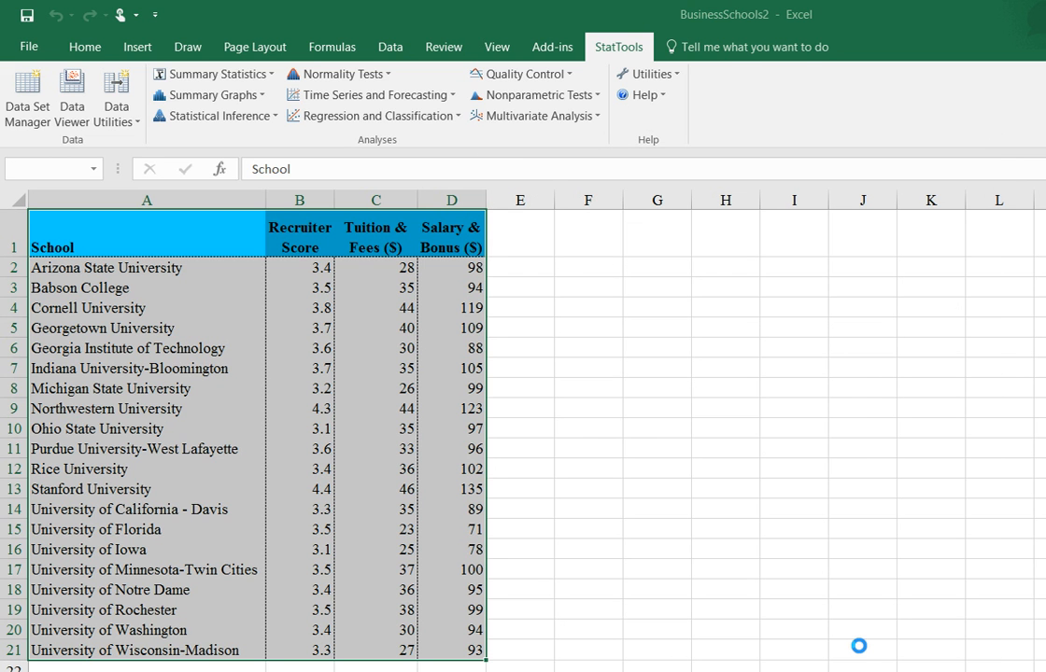